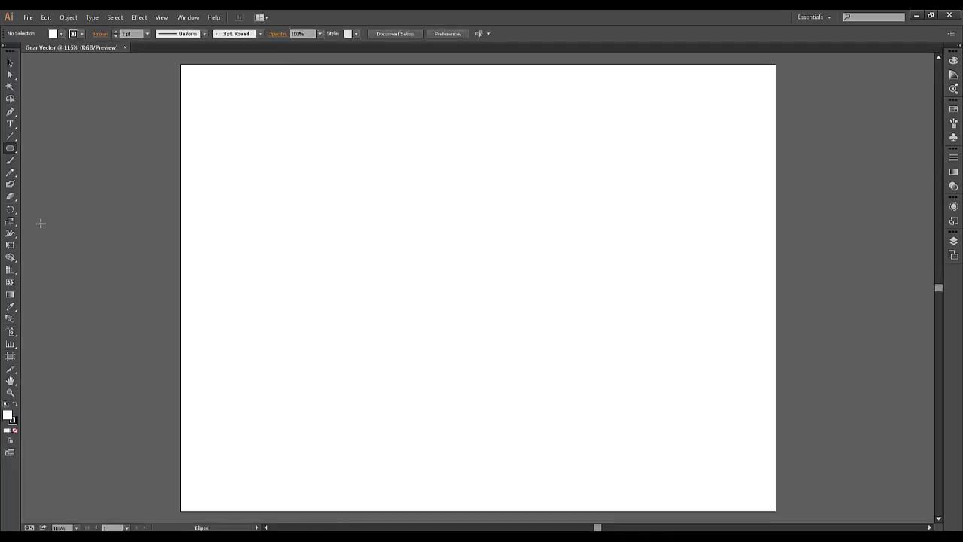
Draw a black-filled circle about 295 px in diameter in the lower-right part of the artboard.
drag(11, 149, 50, 171)
click(61, 34)
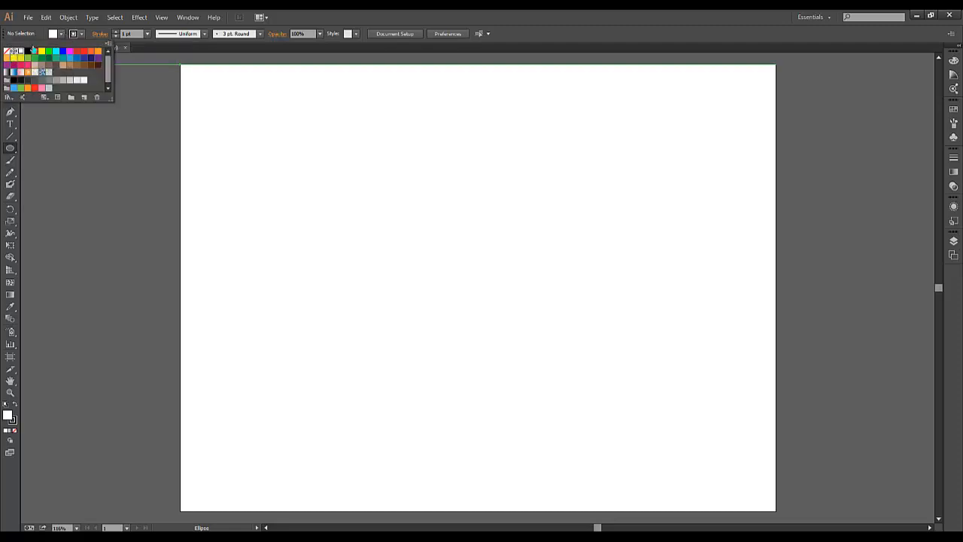
click(28, 50)
click(57, 133)
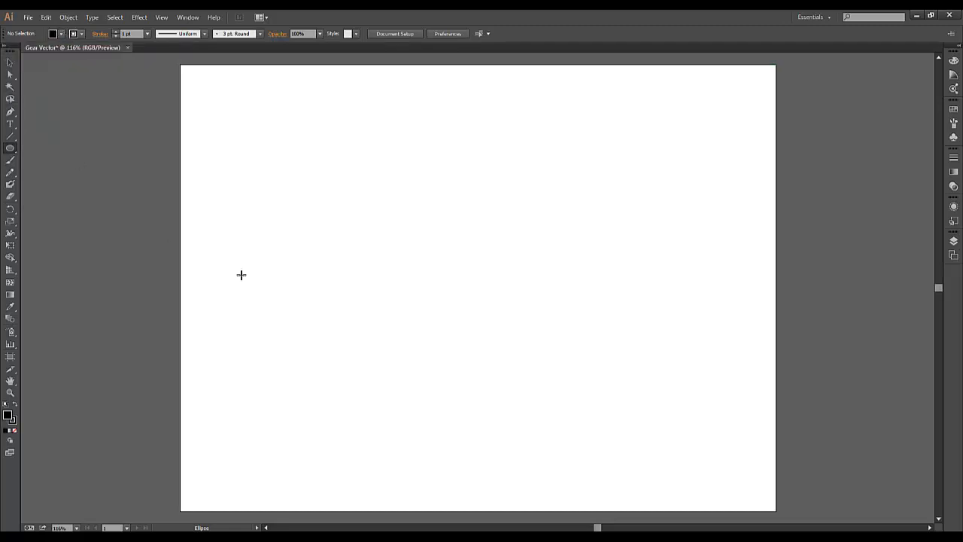
drag(564, 364, 498, 275)
Move the black circle to about the centre of the artboard.
click(11, 63)
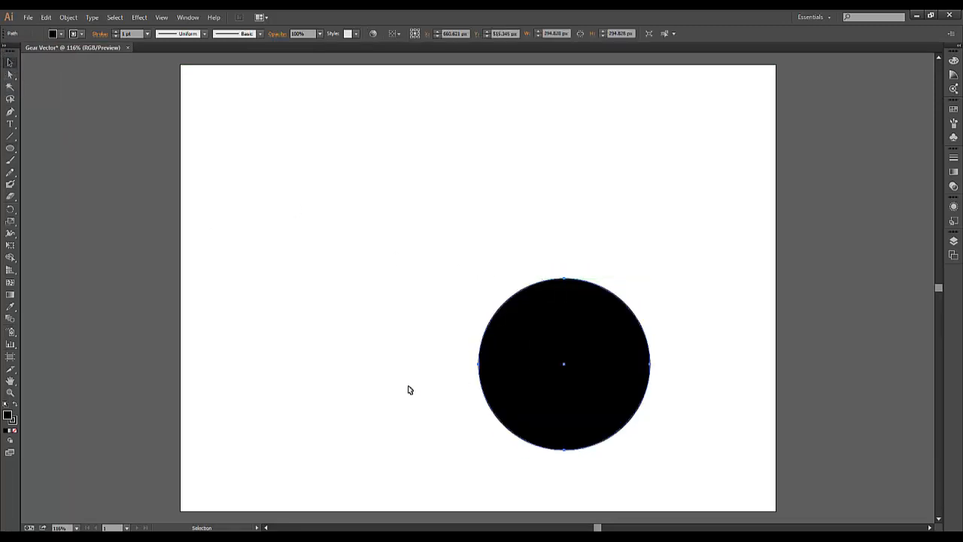
click(383, 368)
drag(530, 361, 452, 291)
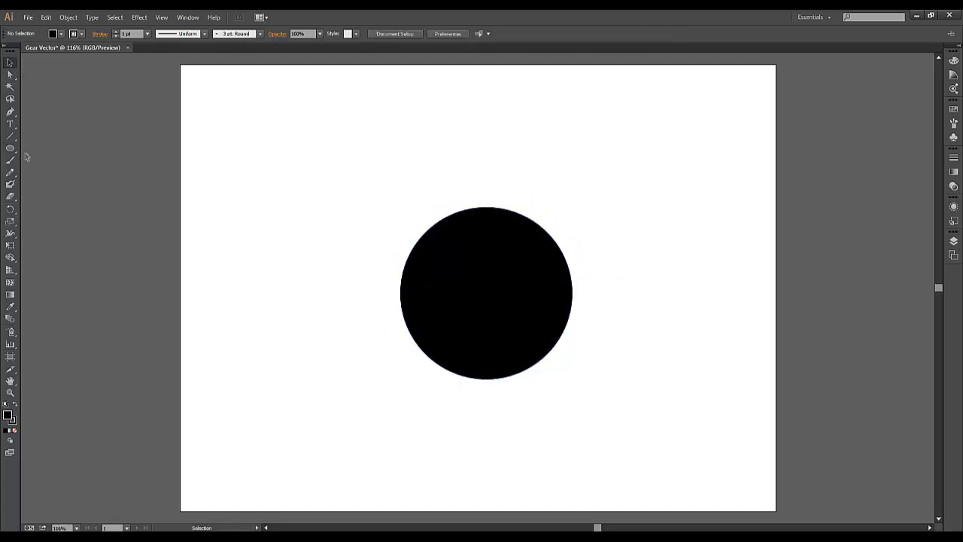
Draw an upright black rectangle about 76 by 159 px in the artboard's upper-left area and shift it slightly to the right.
drag(10, 148, 48, 149)
drag(232, 139, 276, 231)
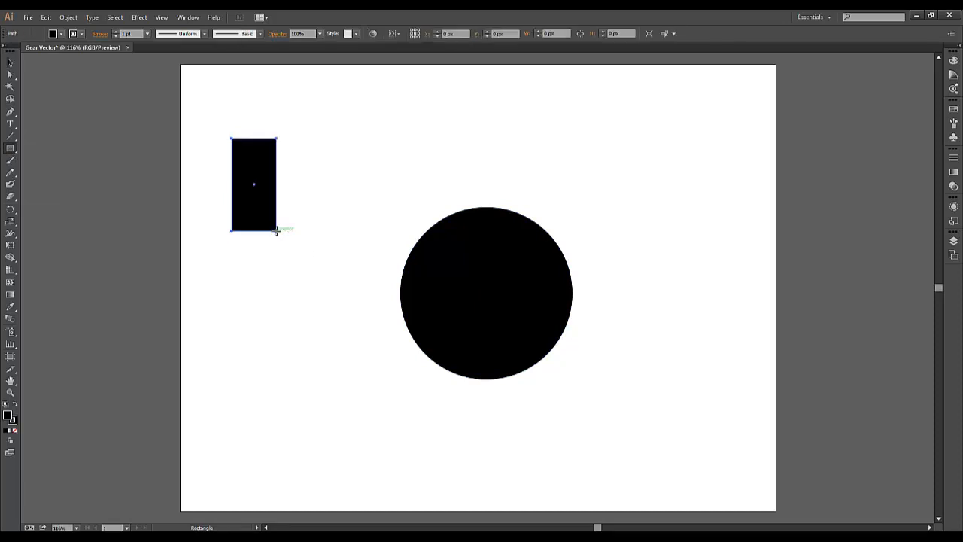
key(v)
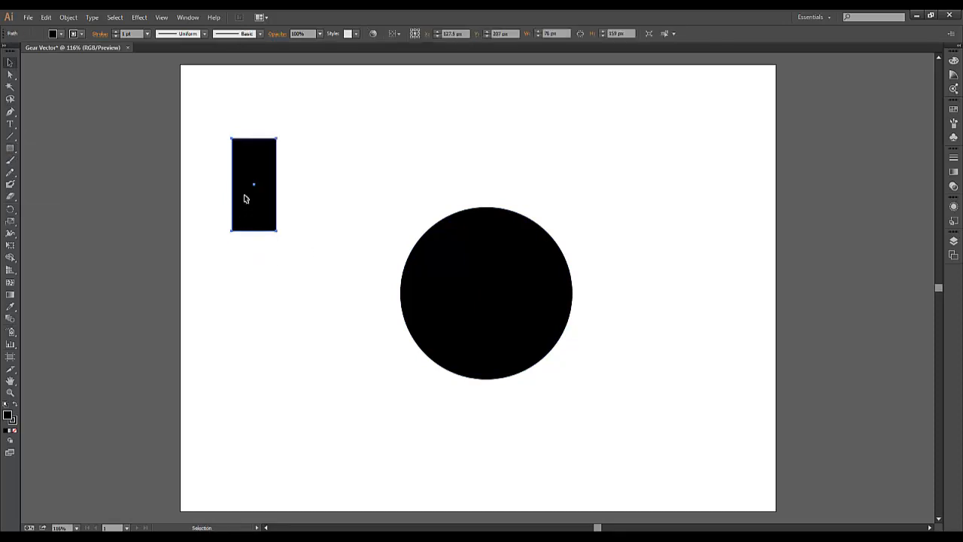
mouse_move(244, 198)
mouse_down()
mouse_move(406, 268)
mouse_move(475, 249)
mouse_move(476, 233)
mouse_move(231, 191)
mouse_move(255, 206)
mouse_up()
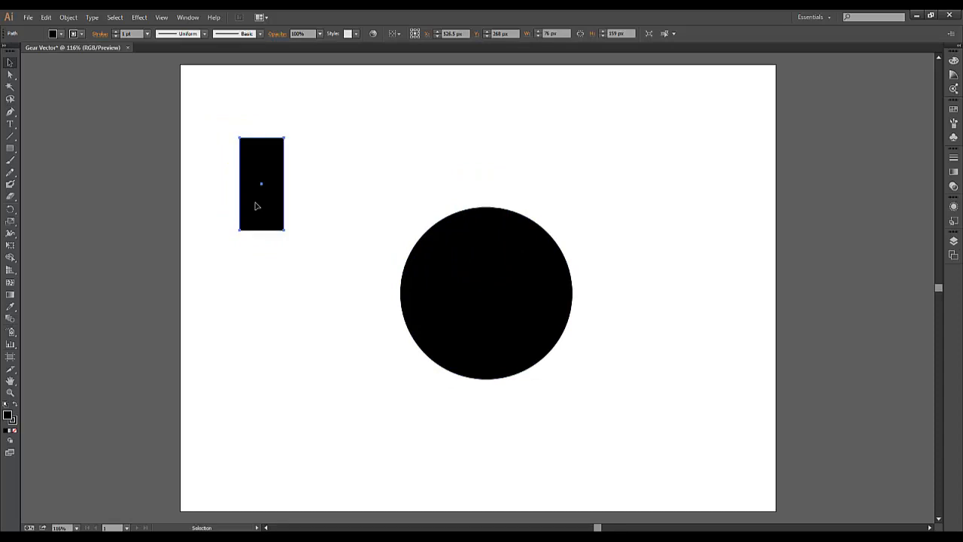
Taper the rectangle into a gear tooth by shifting each of its two top corner points 20 px inward.
key(a)
click(240, 140)
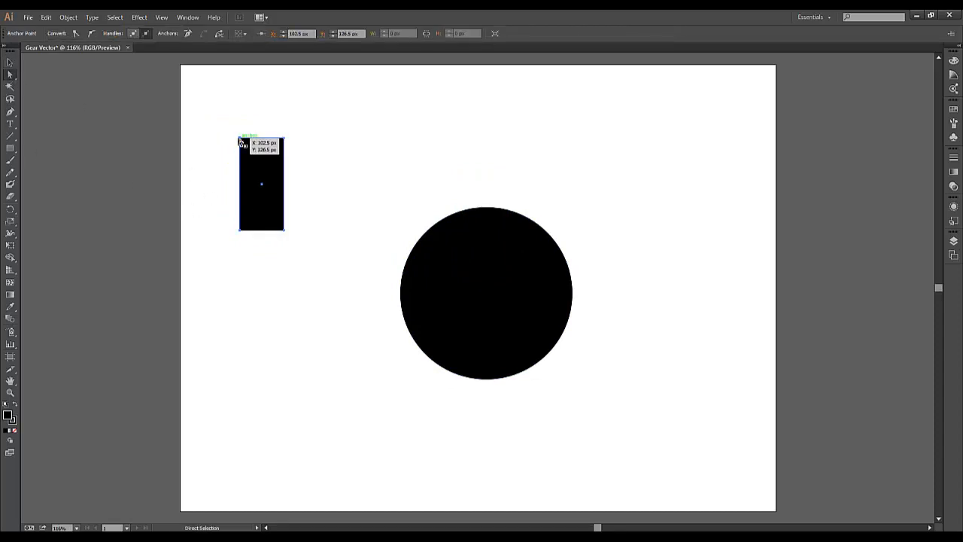
key(shift+Right)
key(shift+Right)
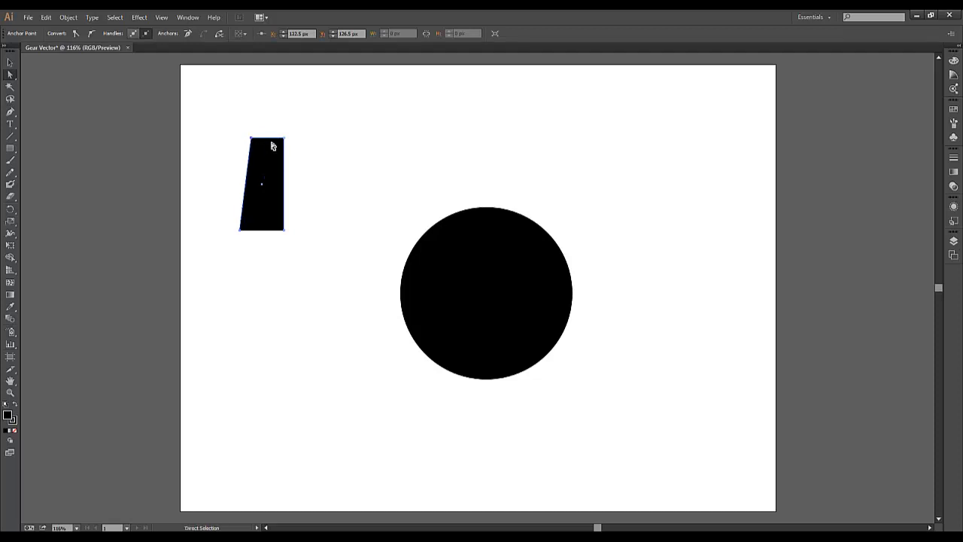
click(283, 142)
key(shift+Left)
key(shift+Left)
click(250, 328)
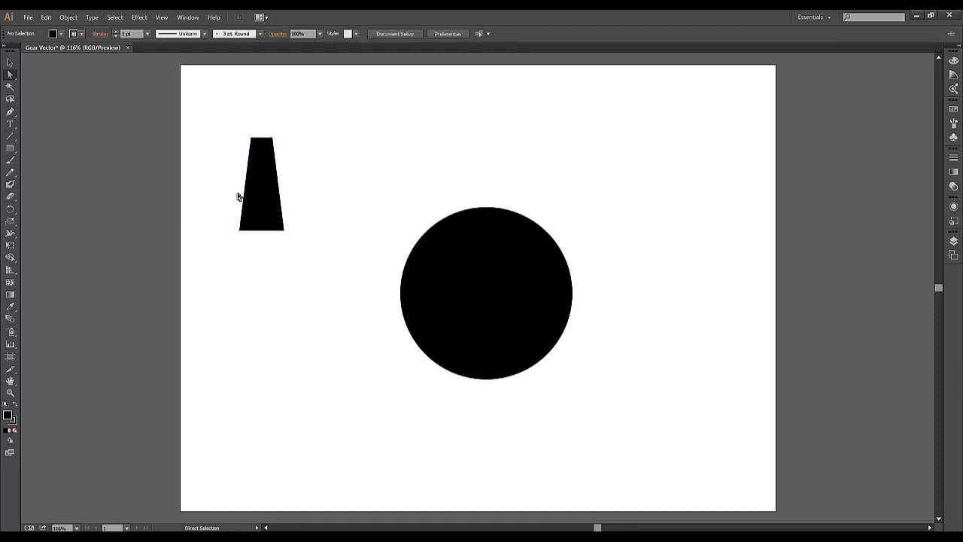
Place the tapered tooth over the circle's top edge, centred horizontally, with its narrow end sticking out.
drag(253, 198, 477, 237)
click(271, 319)
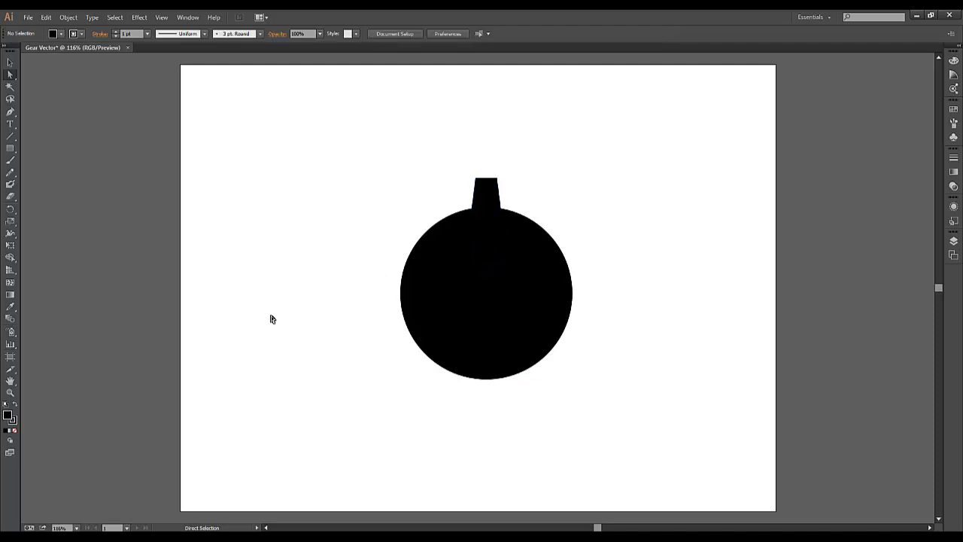
click(486, 207)
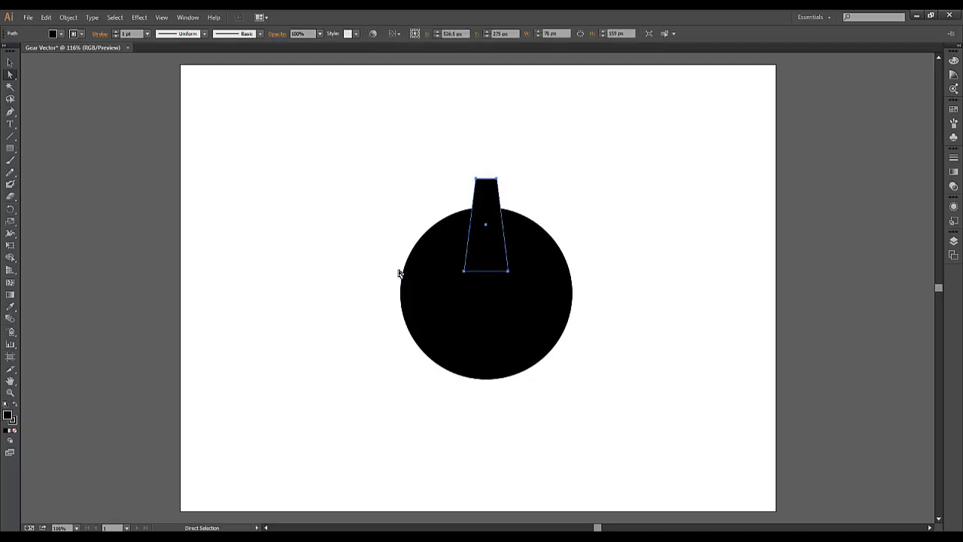
click(611, 226)
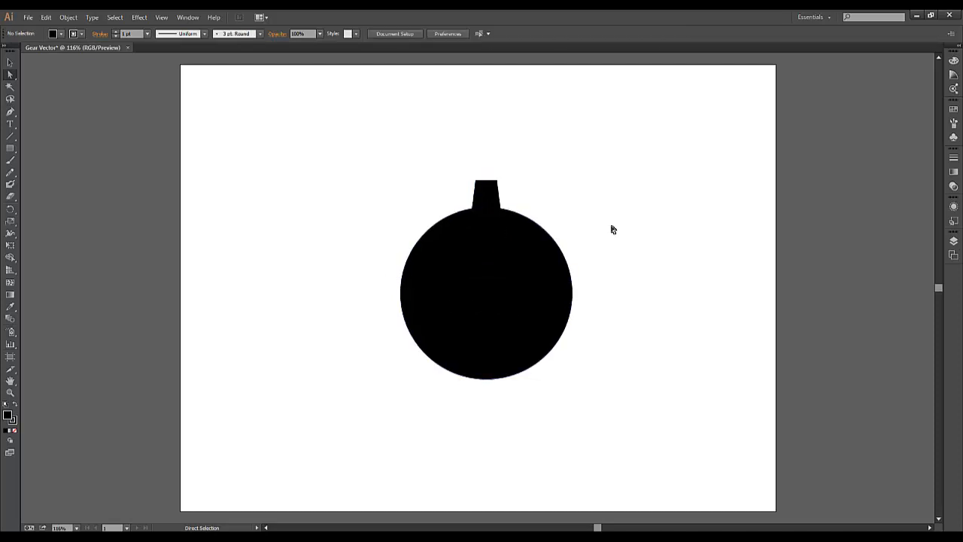
Reflect the circle and tooth together across the horizontal axis as a copy.
drag(363, 160, 599, 409)
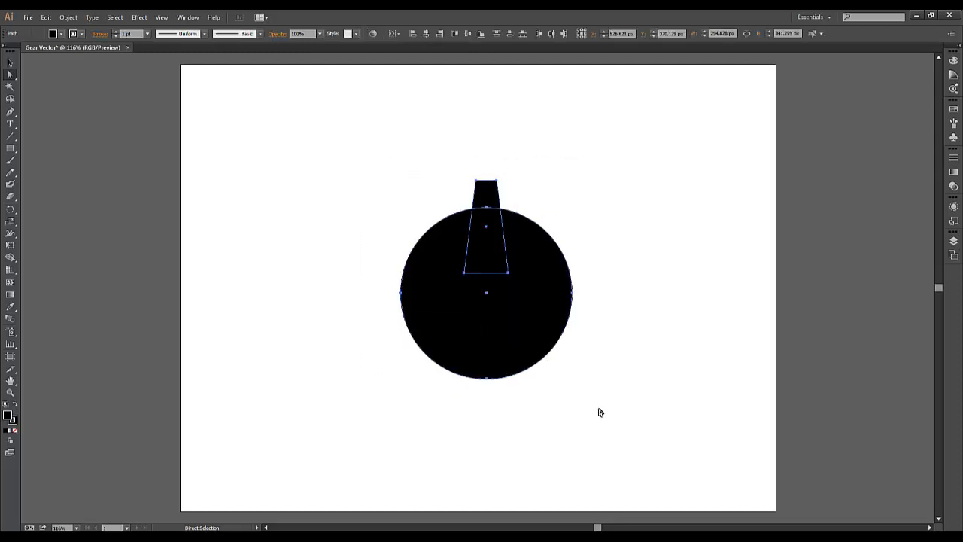
right_click(508, 321)
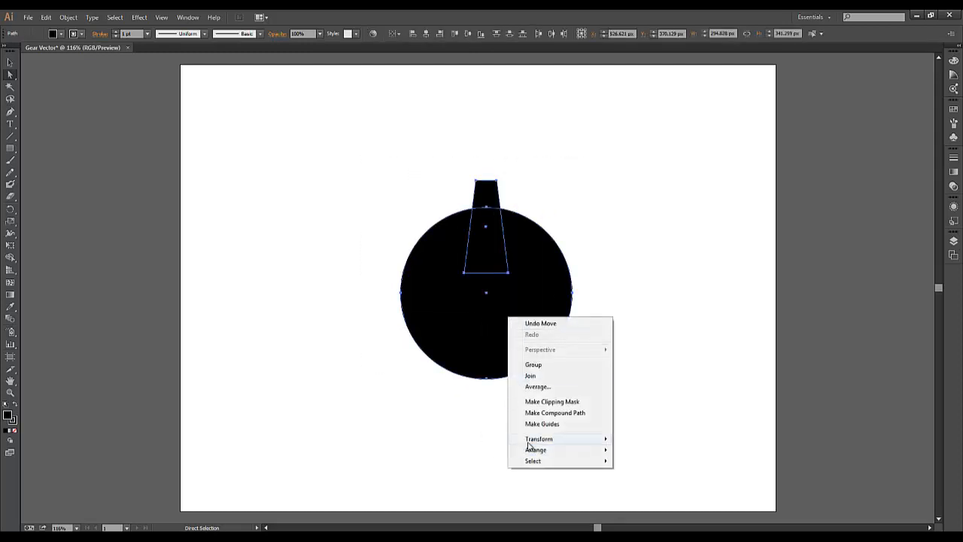
mouse_move(543, 441)
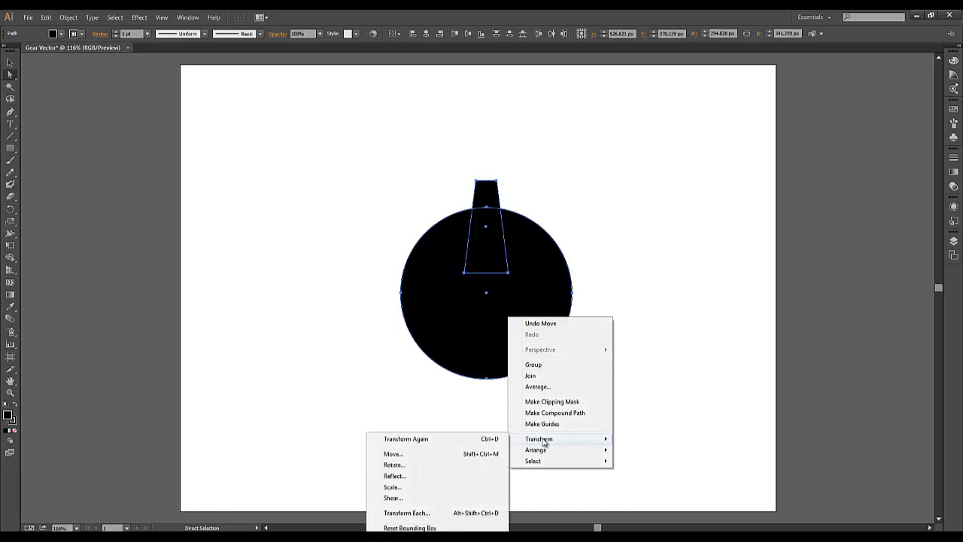
click(385, 475)
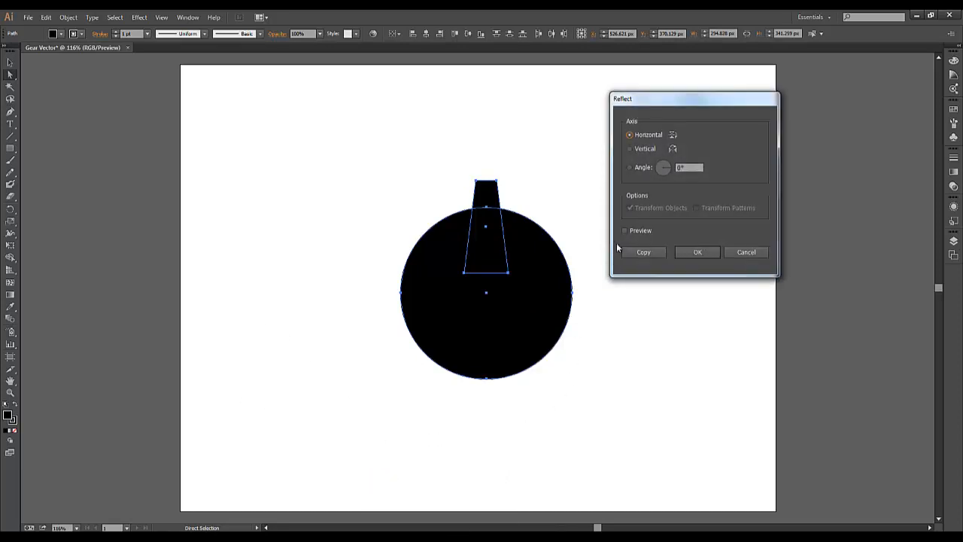
click(624, 231)
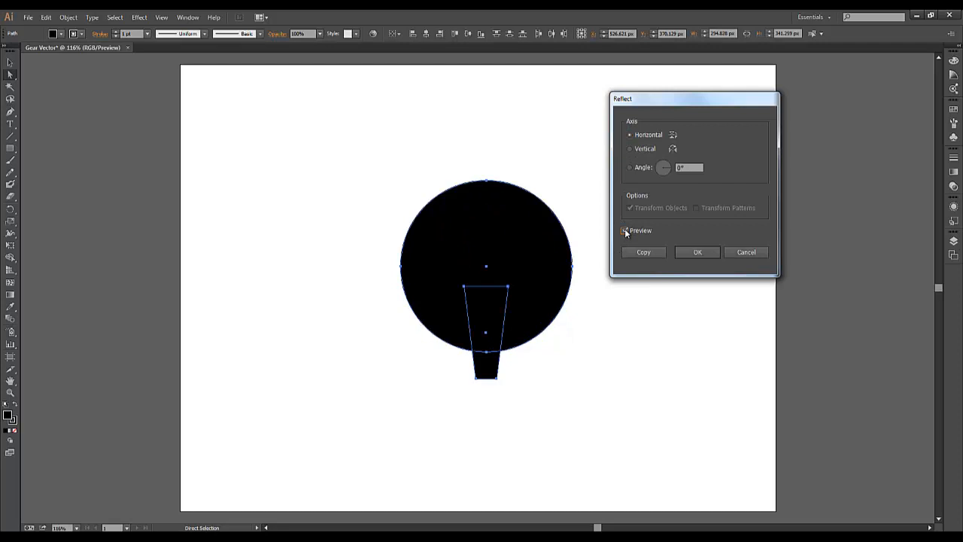
click(631, 149)
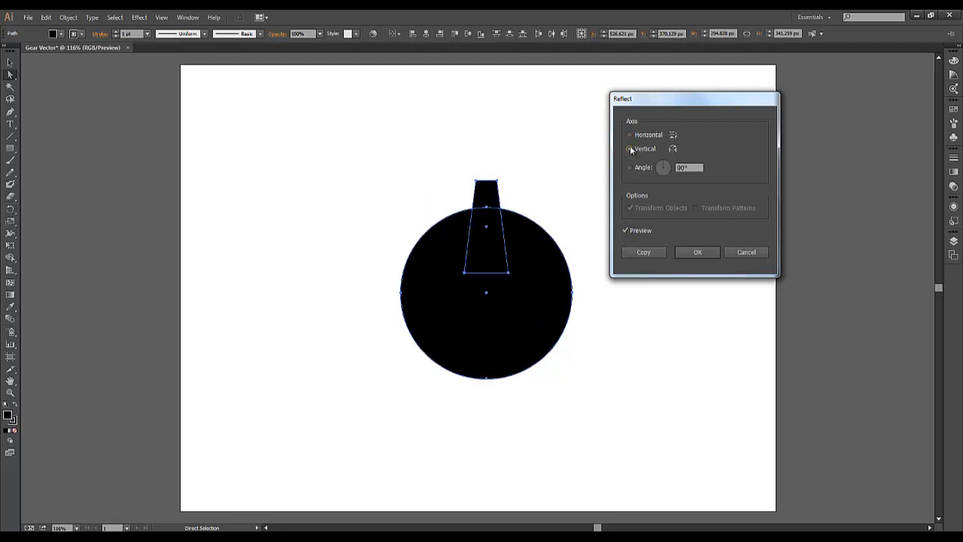
click(630, 135)
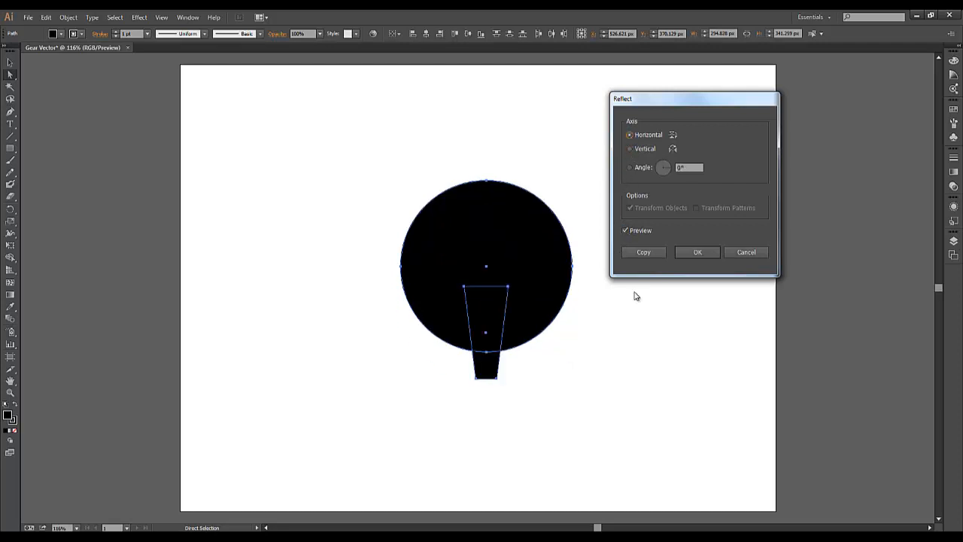
click(644, 252)
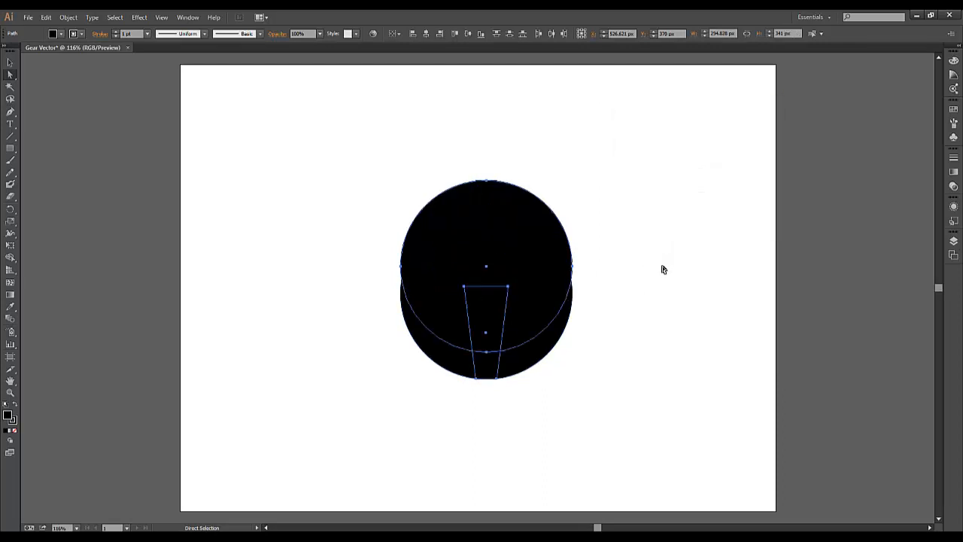
Shift the reflected copy down until its circle coincides with the original circle, leaving a tooth at top and bottom.
key(Down)
key(Down)
key(Down)
key(Down)
key(Down)
key(Down)
key(Down)
key(Down)
key(Down)
key(Down)
key(Down)
key(Down)
key(Down)
key(Down)
key(Down)
key(Down)
key(Down)
key(Down)
key(Down)
key(Down)
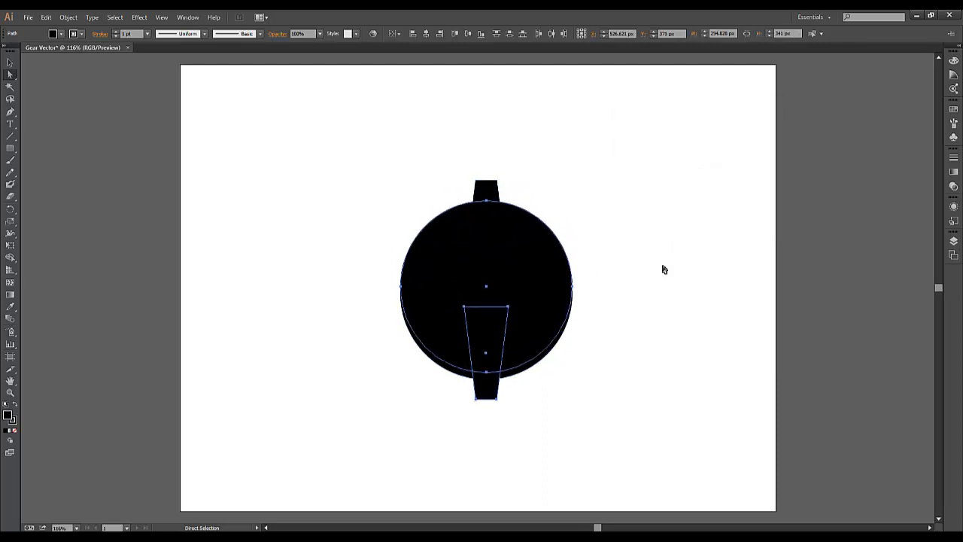
key(Down)
key(Down)
key(Down)
key(Down)
key(Down)
key(Down)
key(Down)
key(Down)
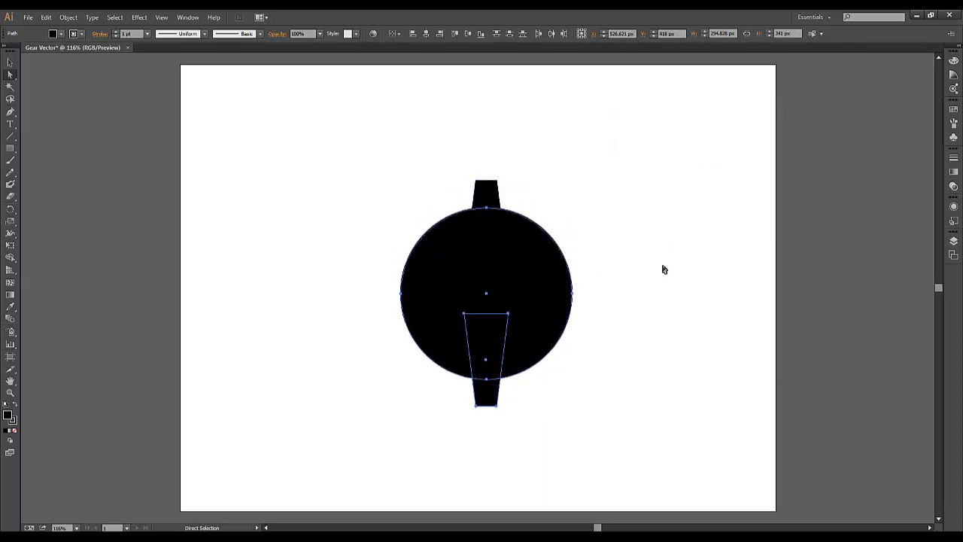
key(Up)
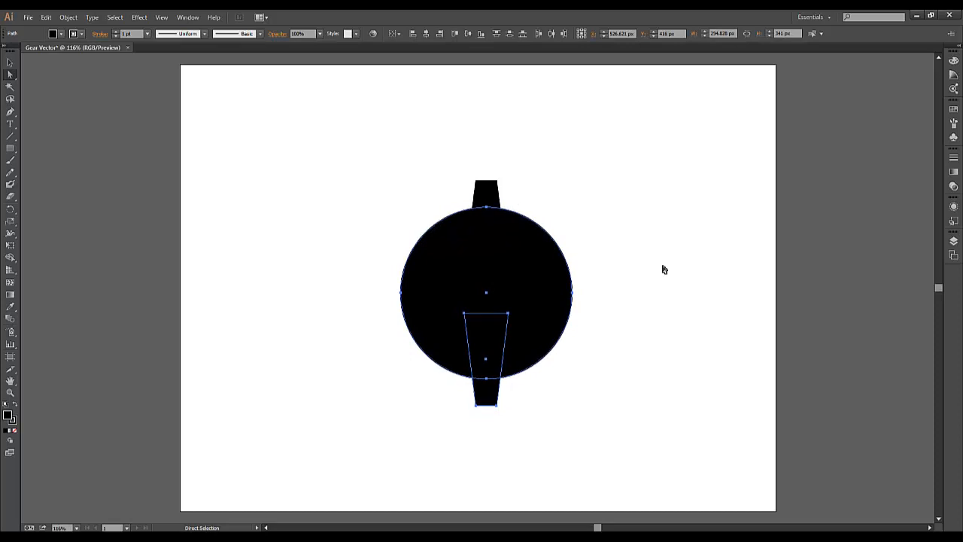
click(664, 270)
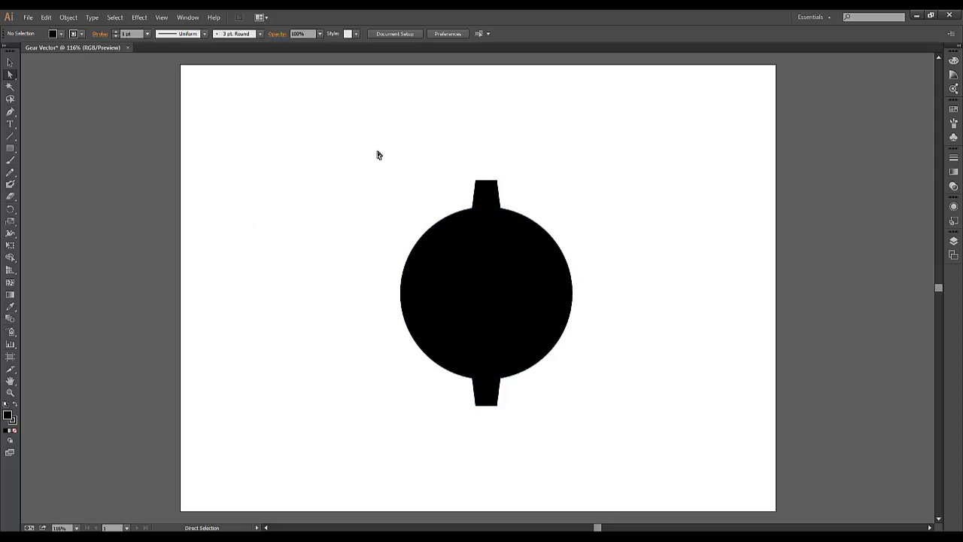
Merge both circles and both teeth into one shape with the Pathfinder Unite mode.
drag(378, 156, 583, 446)
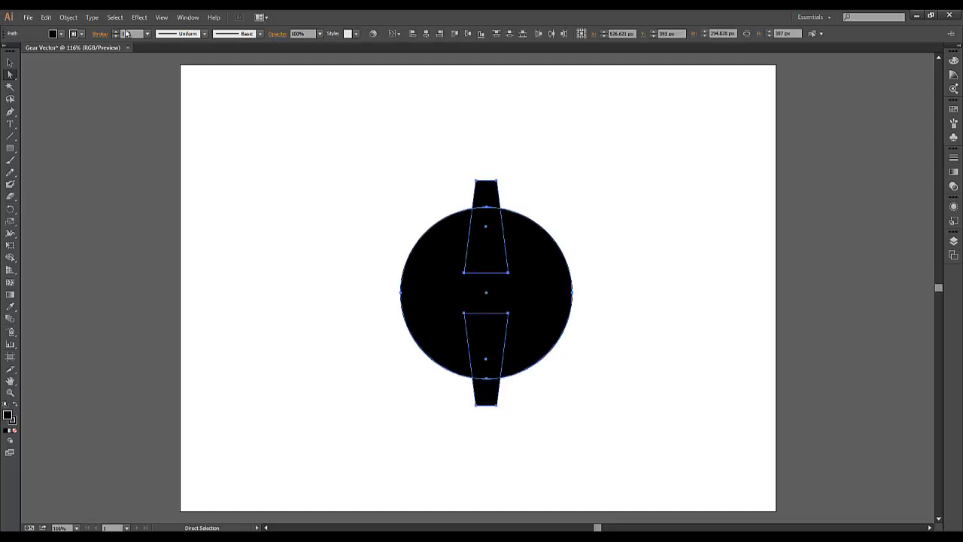
click(188, 17)
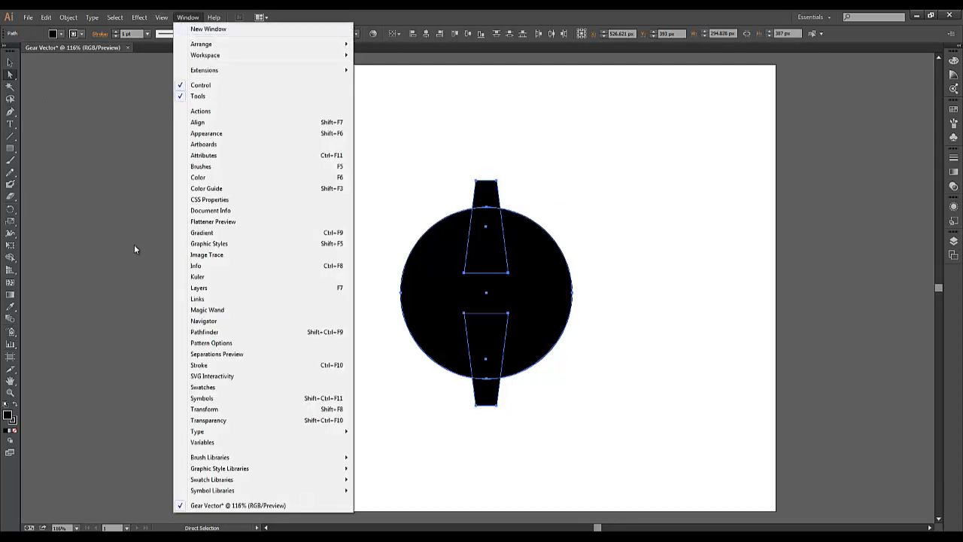
click(204, 332)
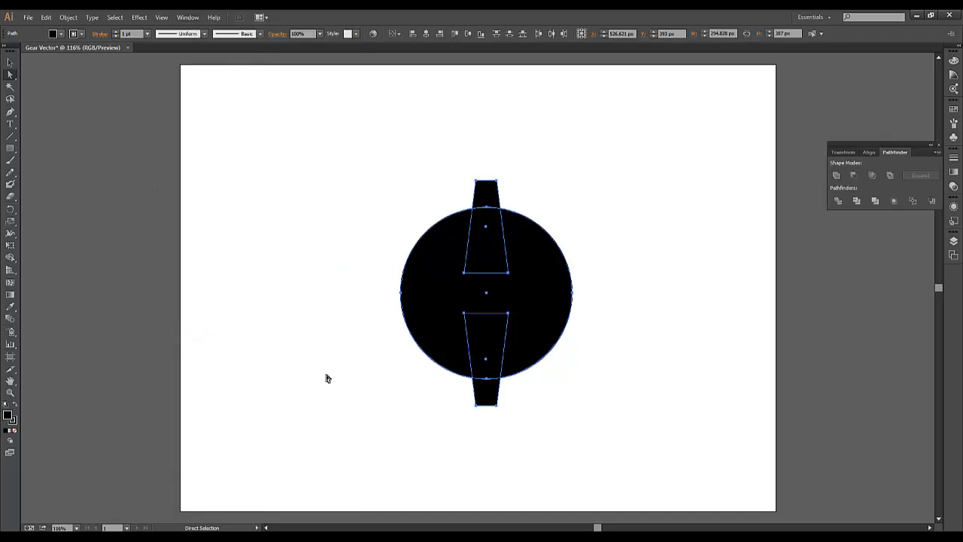
click(837, 177)
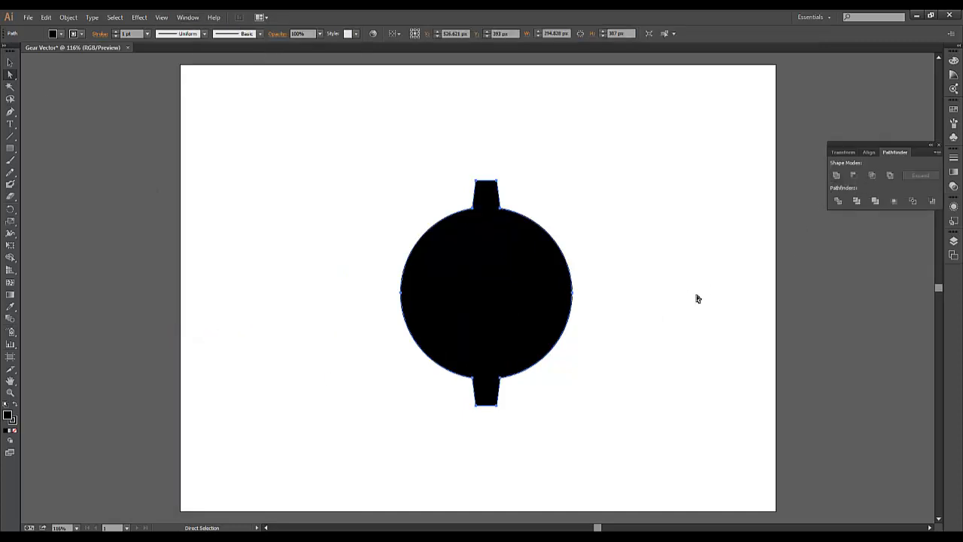
click(530, 374)
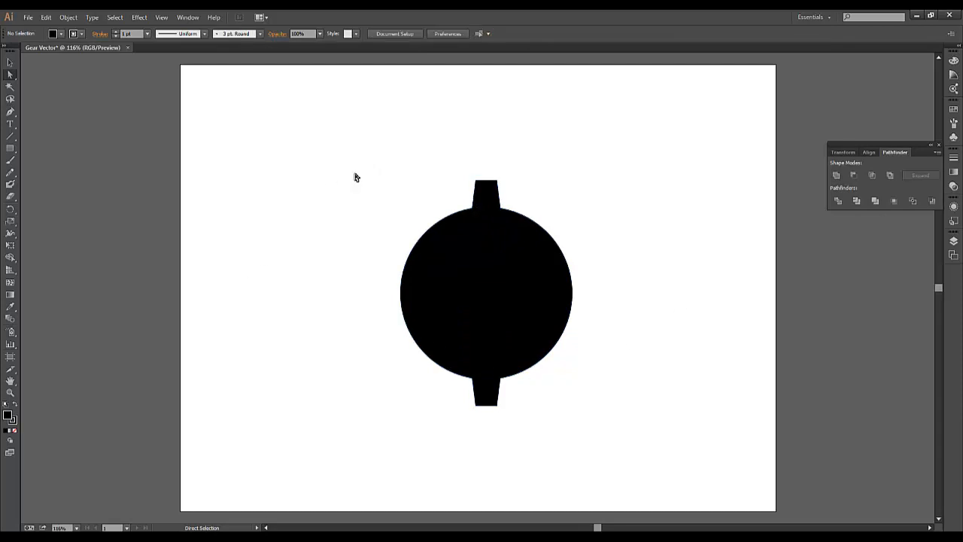
Create a copy of the united two-tooth shape rotated by 45°.
drag(435, 254, 597, 434)
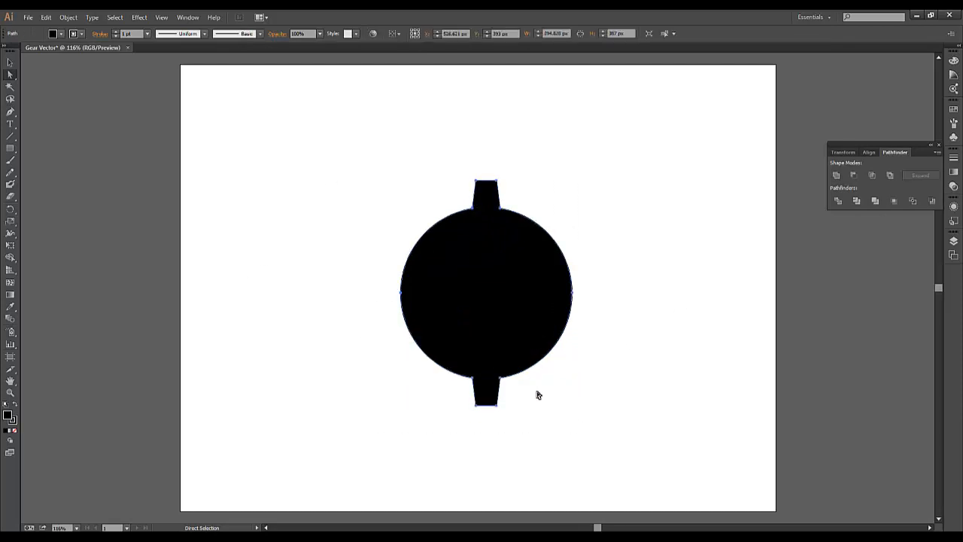
right_click(505, 348)
mouse_move(535, 476)
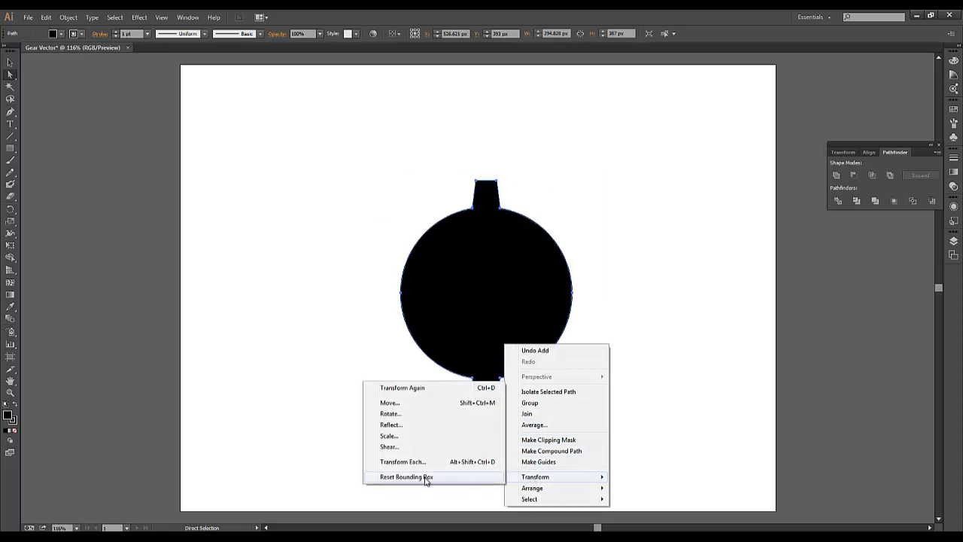
click(388, 413)
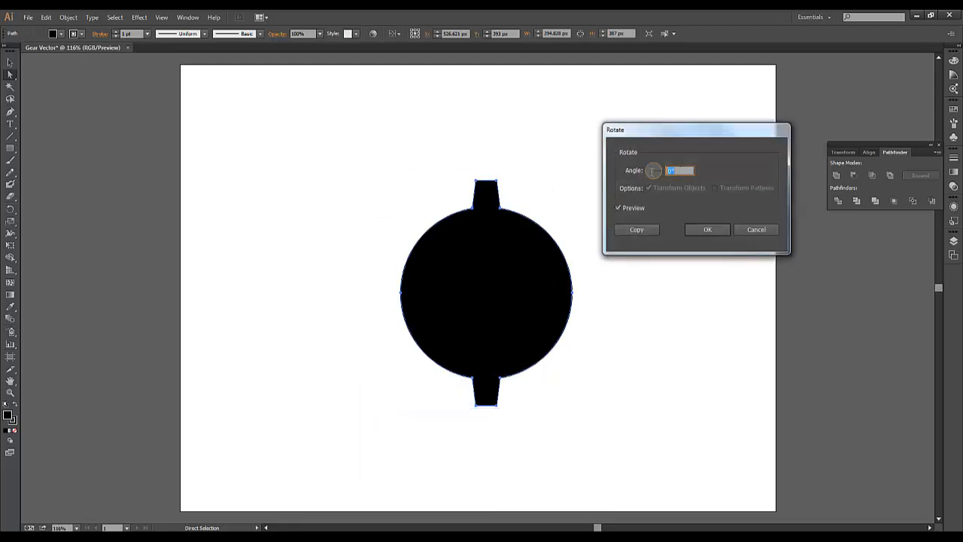
click(618, 208)
click(618, 208)
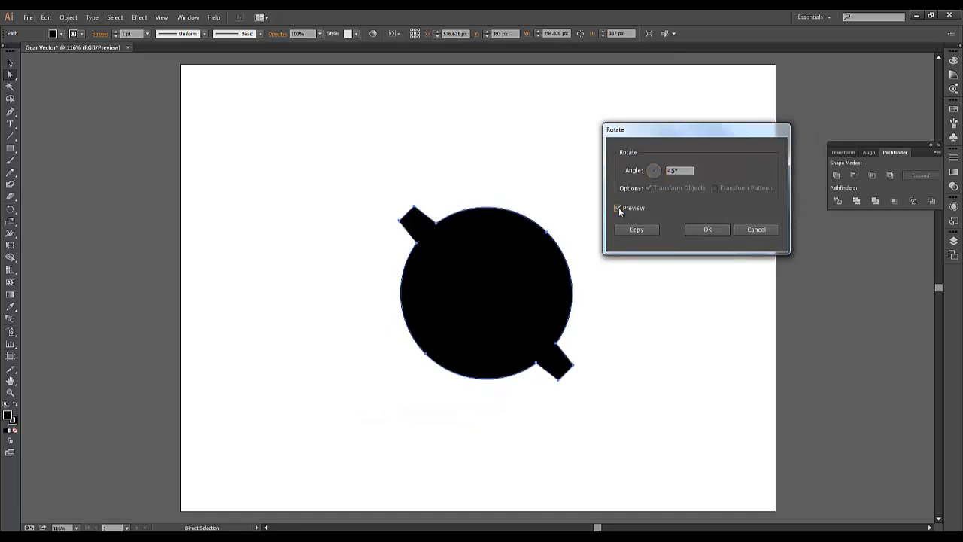
click(636, 230)
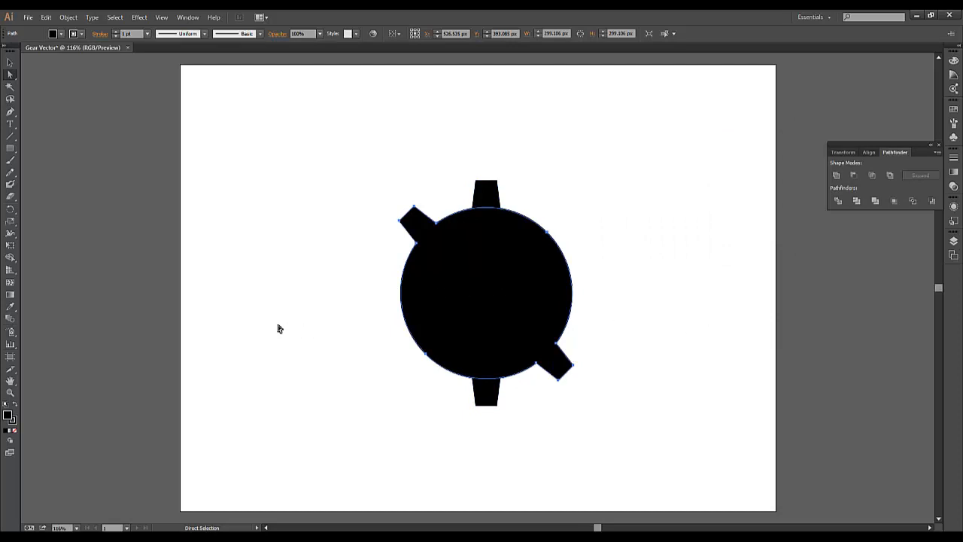
Repeat the 45° rotated copy twice more to complete eight evenly spaced teeth around the circle.
key(ctrl+d)
key(ctrl+d)
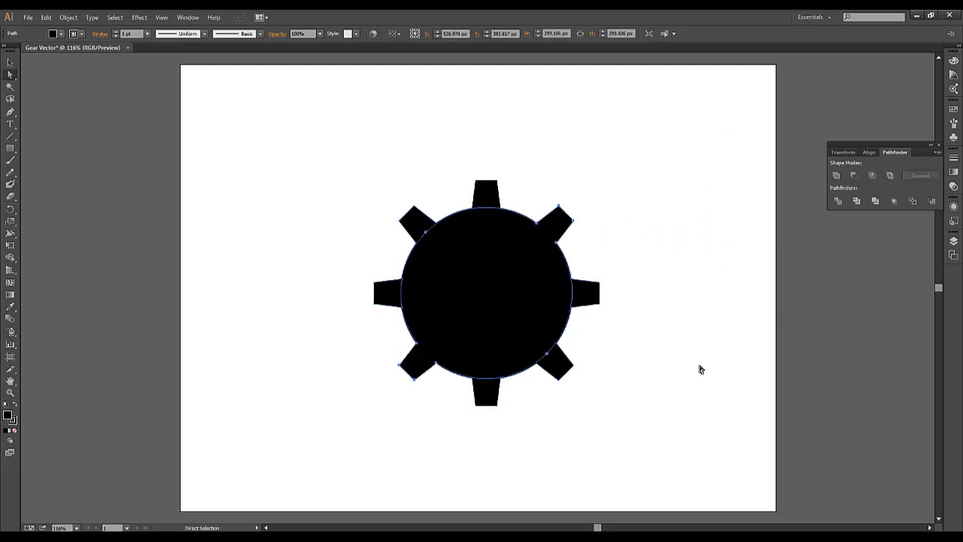
click(699, 369)
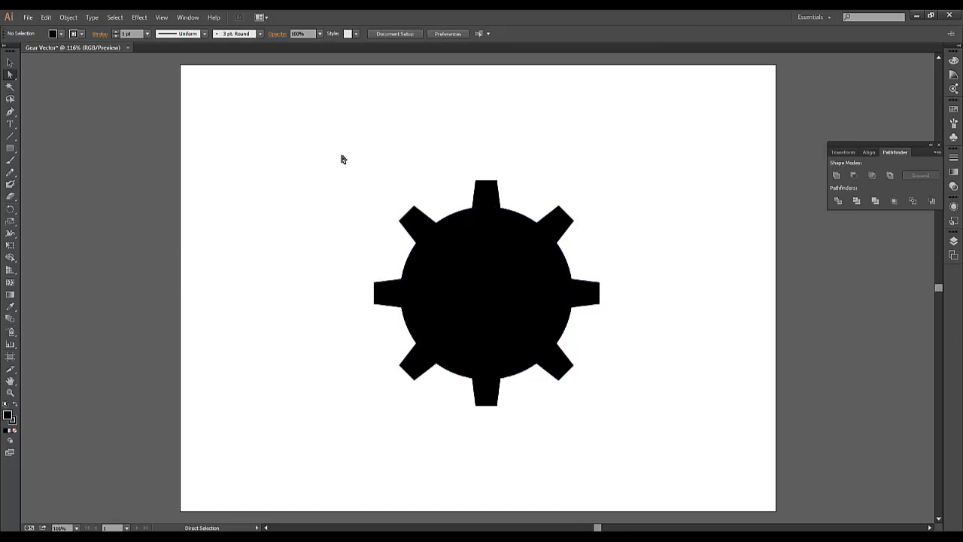
Merge all the overlapping rotated copies into a single gear shape with the Pathfinder Unite mode.
drag(341, 159, 635, 448)
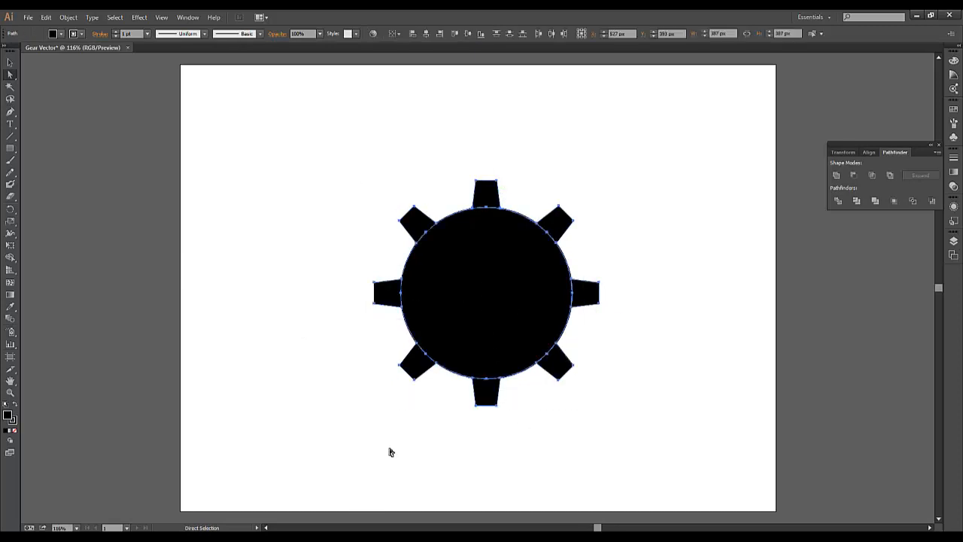
click(837, 176)
click(644, 306)
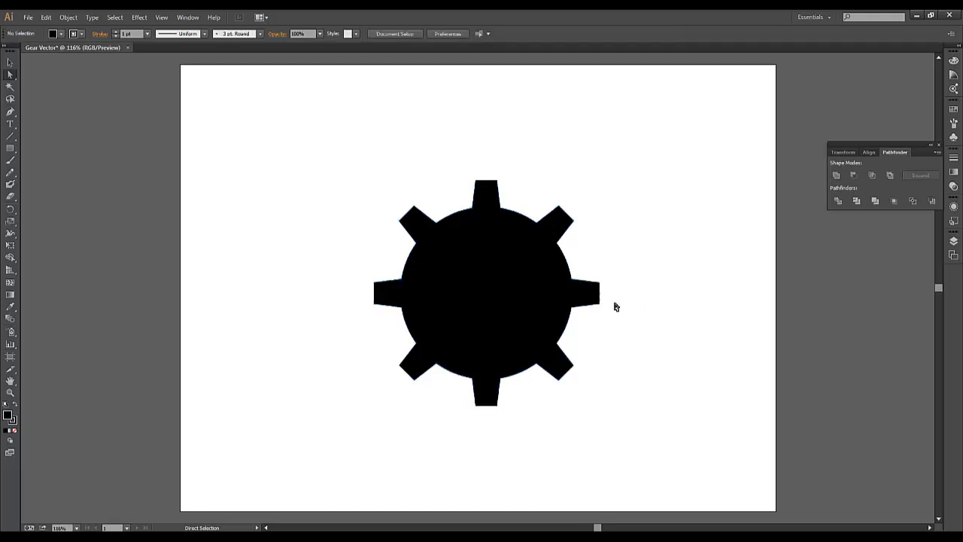
Draw a circle about 26 px wide at the gear's centre and cut it out of the gear with Minus Front.
mouse_move(493, 298)
mouse_down()
mouse_move(240, 190)
mouse_move(308, 351)
mouse_move(557, 344)
mouse_move(481, 277)
mouse_move(494, 297)
mouse_up()
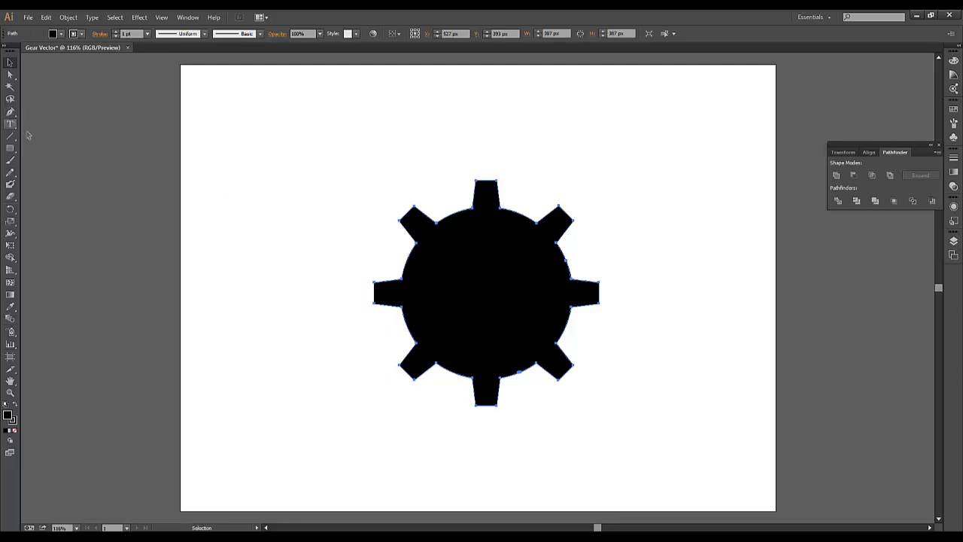
drag(11, 147, 42, 176)
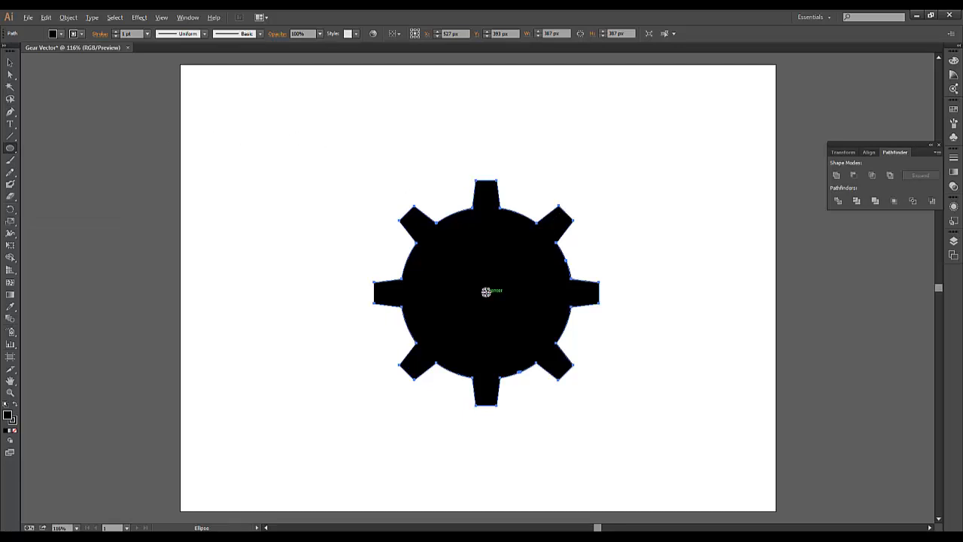
drag(487, 291, 480, 286)
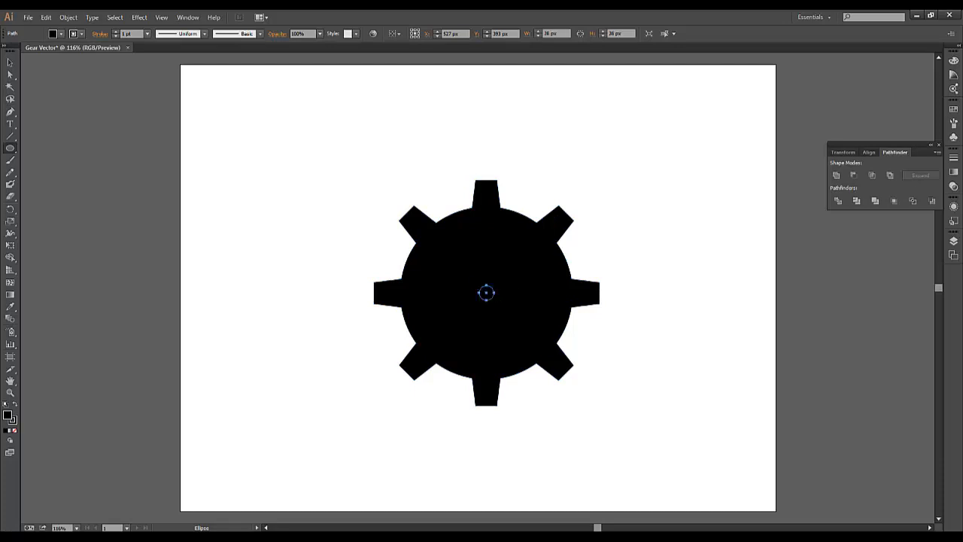
click(9, 62)
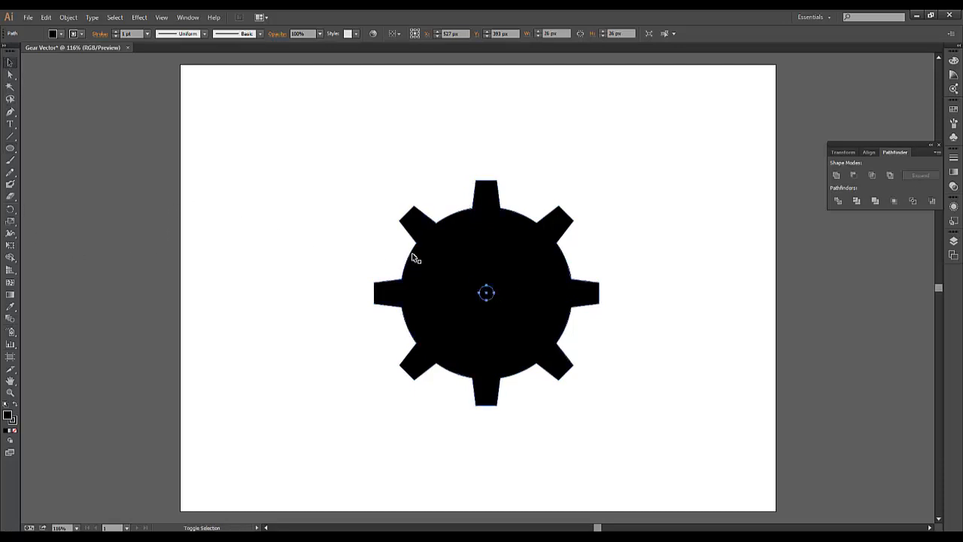
shift+click(435, 256)
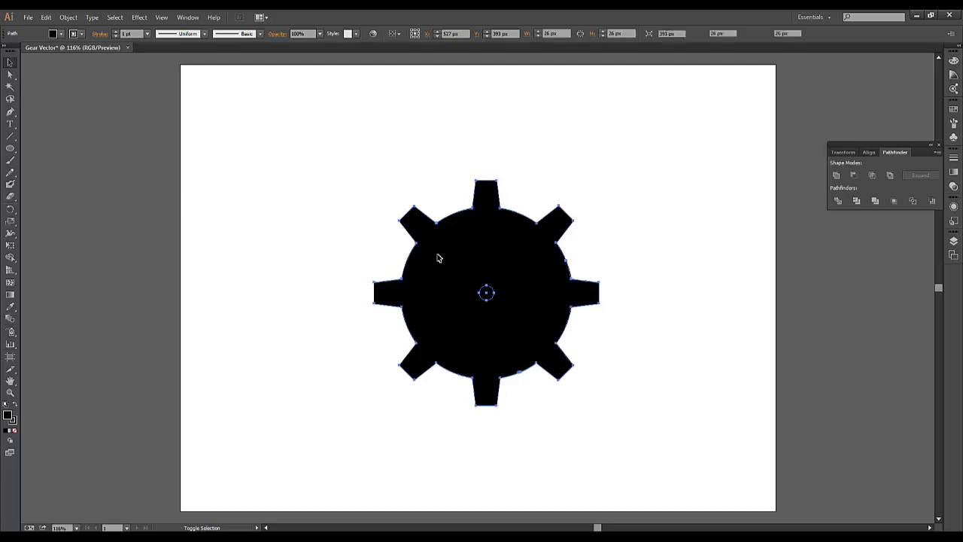
click(857, 175)
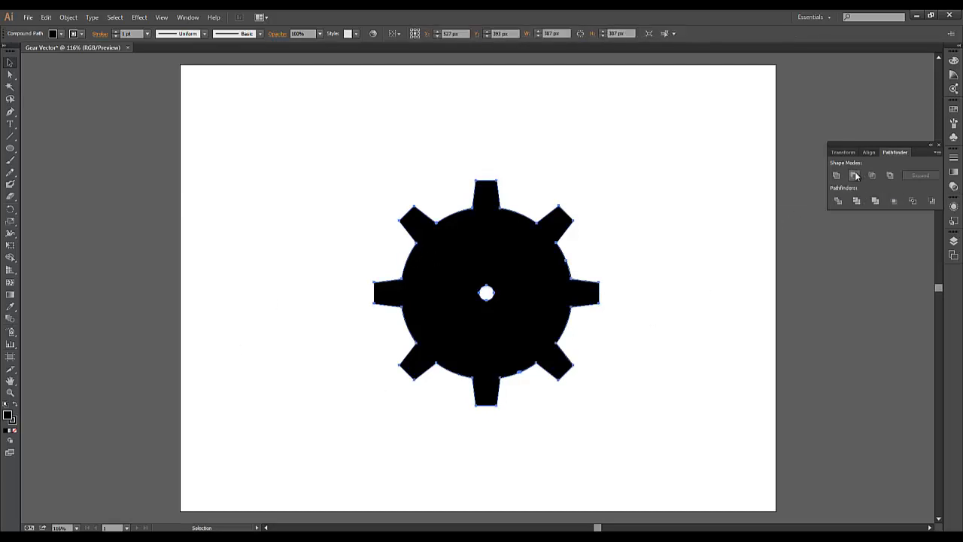
click(688, 294)
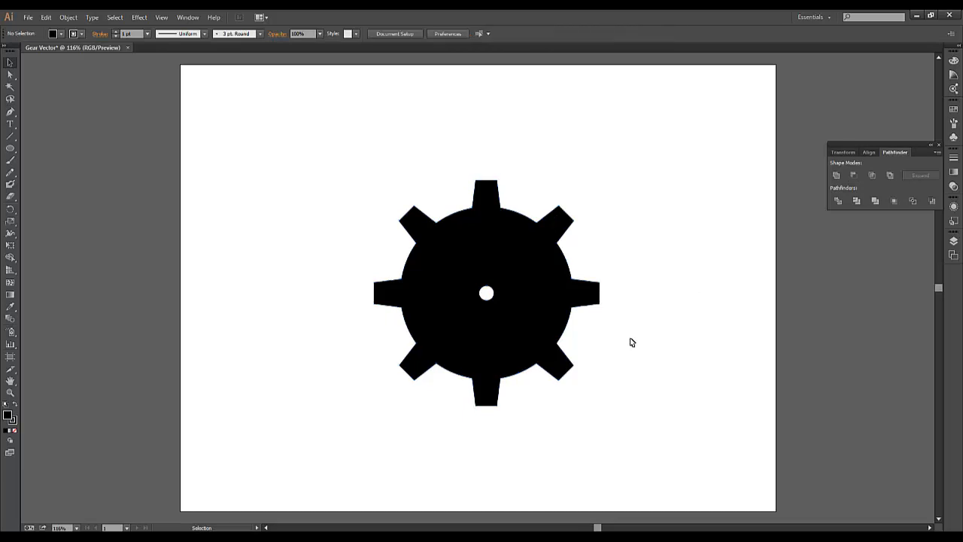
Move the gear to the left half of the artboard and place a duplicate level with it on the right half.
drag(410, 285, 286, 288)
click(270, 440)
click(334, 363)
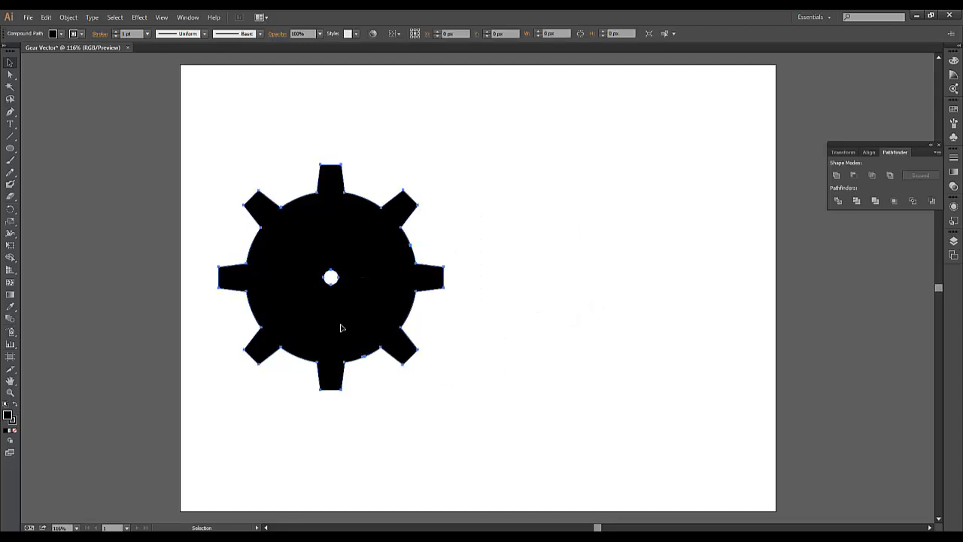
drag(343, 328, 622, 335)
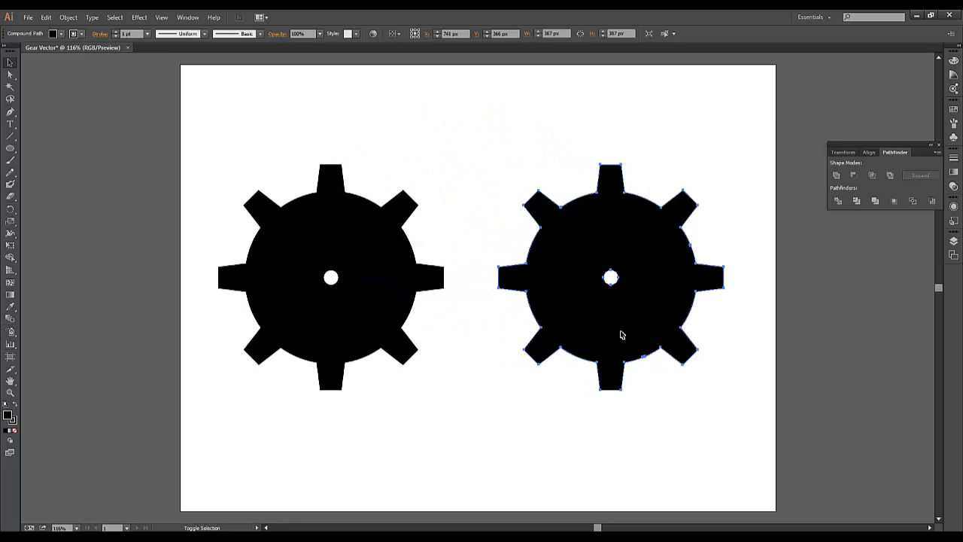
click(551, 105)
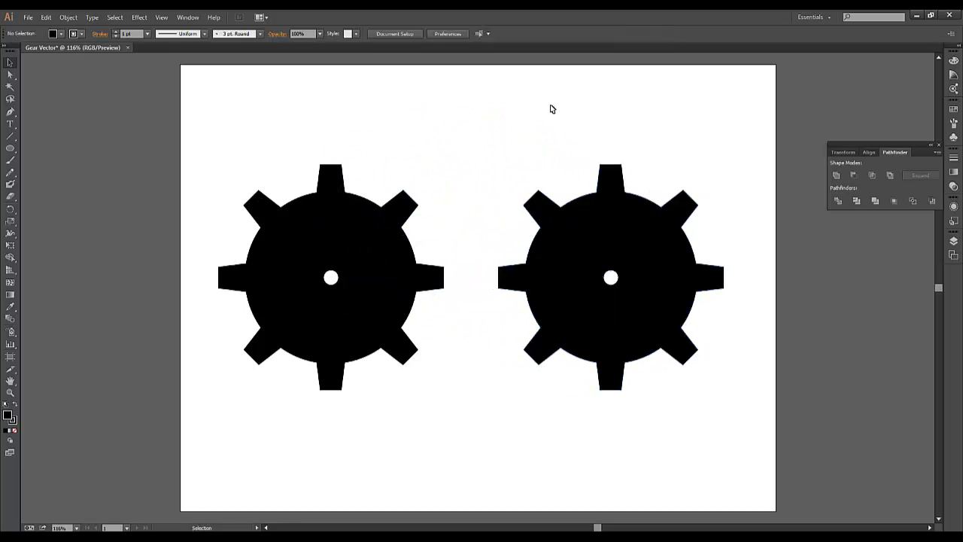
Draw a circle about 213 px wide centred on the duplicate gear and cut it out with Minus Front.
click(10, 148)
drag(611, 277, 556, 215)
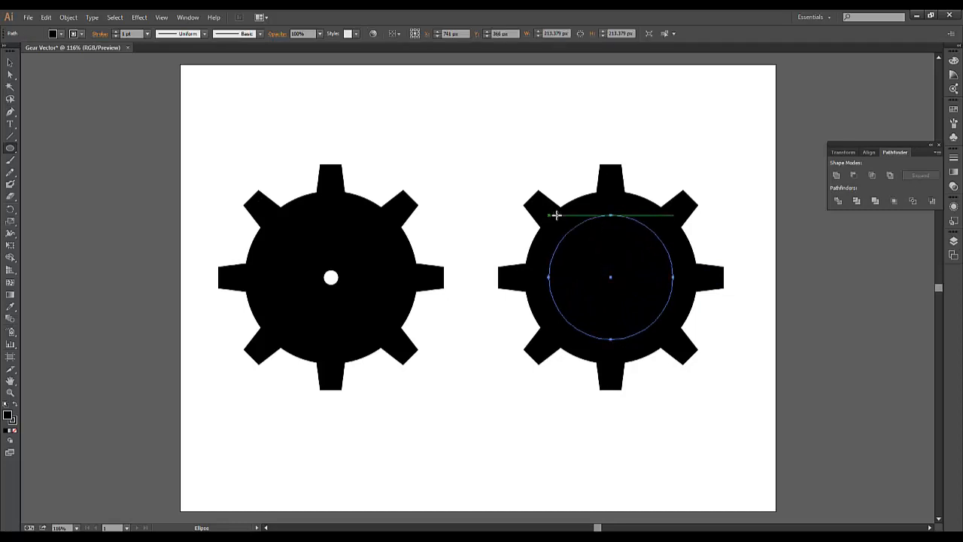
key(v)
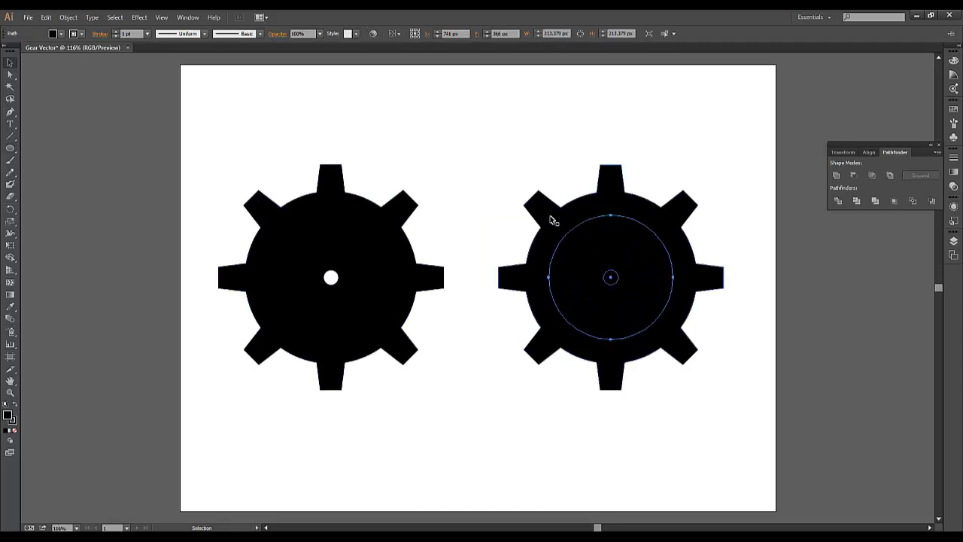
shift+click(550, 216)
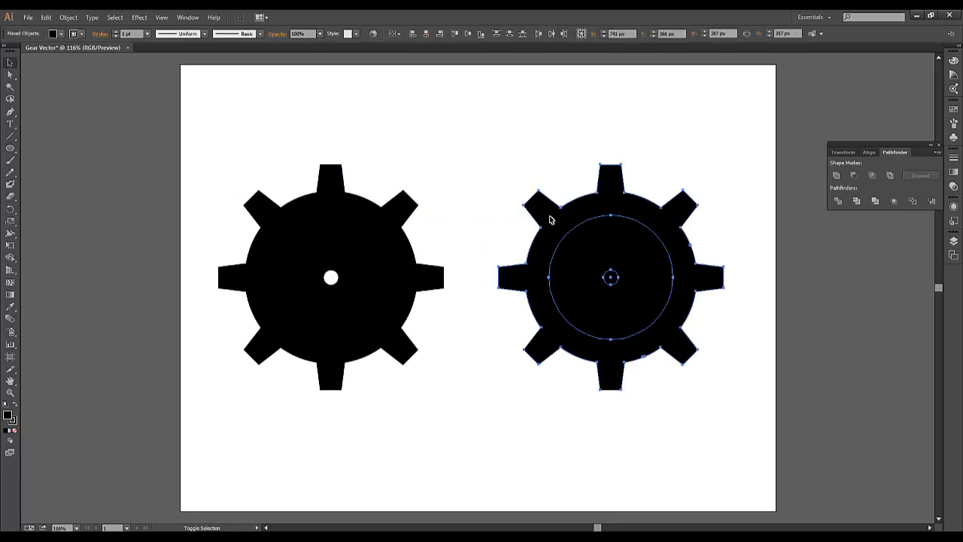
click(855, 175)
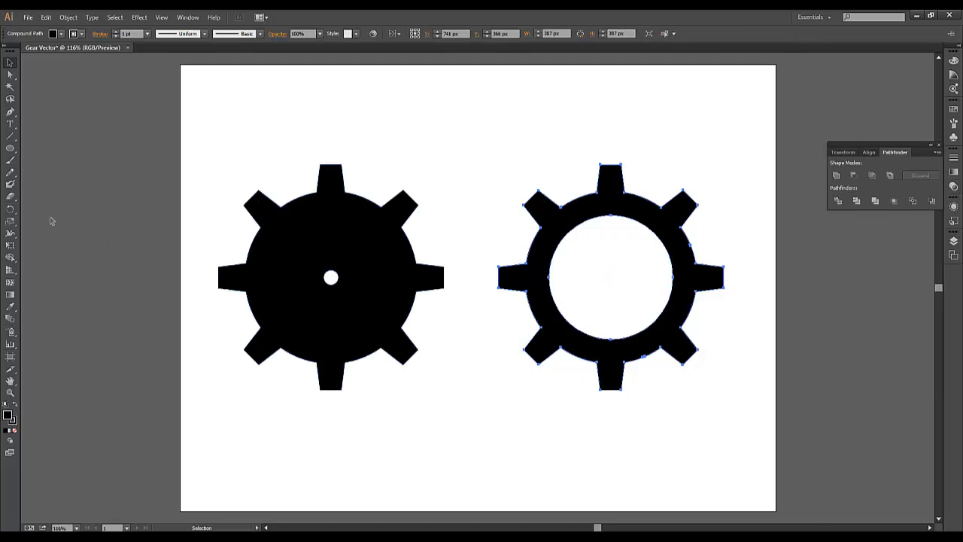
Rotate the ring gear so a gap between two teeth faces the solid gear, and shift it left to X about 681 px.
click(10, 211)
drag(497, 233, 471, 281)
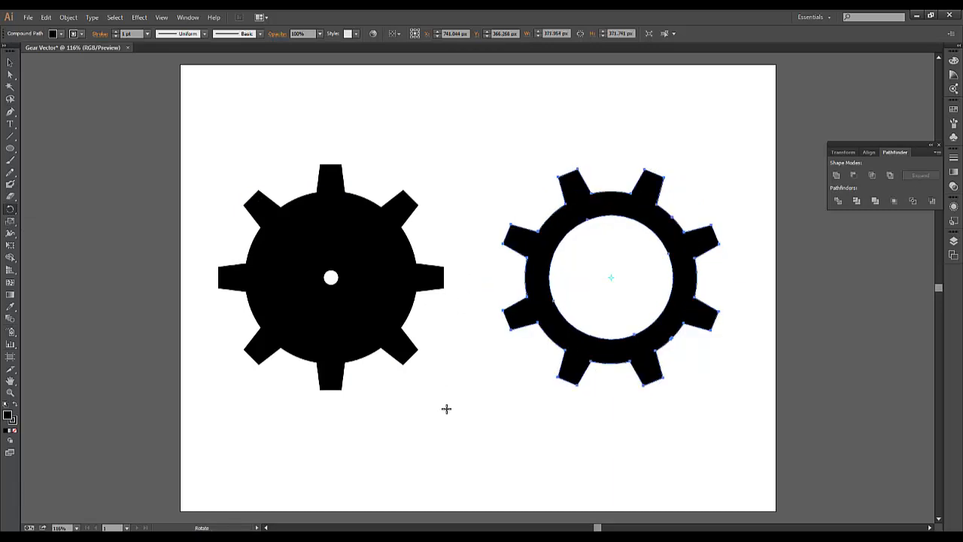
key(Left)
key(Left)
key(Left)
key(Left)
key(Left)
key(Left)
key(Left)
key(Left)
key(Left)
key(Left)
key(Left)
key(Left)
key(Left)
key(Left)
key(Left)
key(Left)
key(Left)
key(Left)
key(Left)
key(Left)
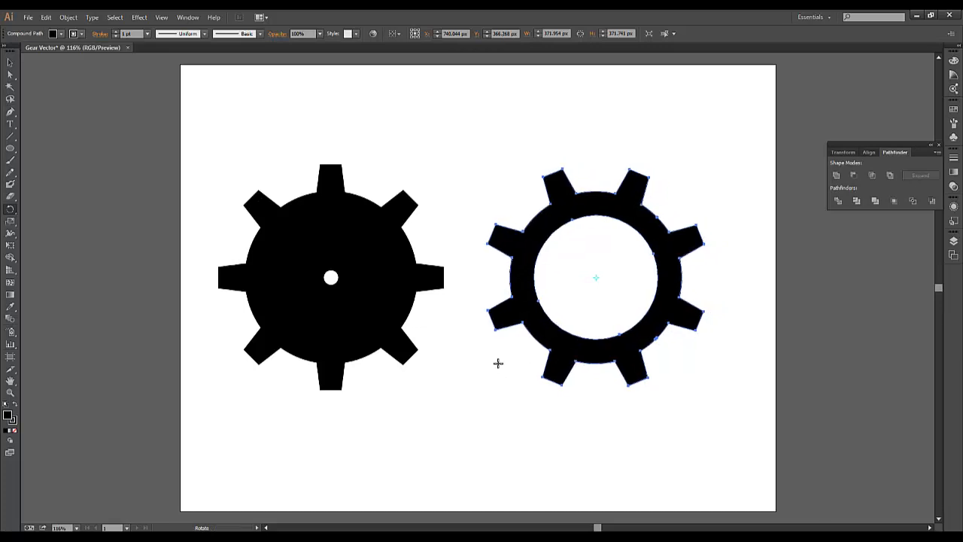
key(Left)
key(Left)
key(Left)
key(Left)
key(Left)
key(Left)
key(Left)
key(Left)
key(Left)
key(Left)
key(Left)
key(Left)
key(Left)
key(Left)
key(Left)
key(Left)
key(Left)
key(Left)
key(Left)
key(Left)
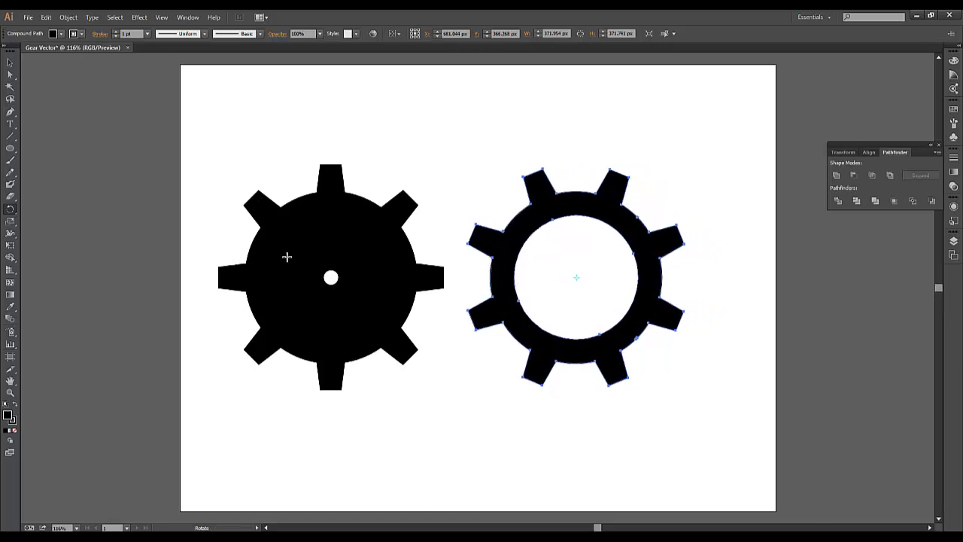
Shift the solid gear right to X about 318 px so its side tooth sits in the ring gear's gap.
key(v)
click(288, 242)
key(Right)
key(Right)
key(Right)
key(Right)
key(Right)
key(Right)
key(Right)
key(Right)
key(Right)
key(Right)
key(Right)
key(Right)
key(Right)
key(Right)
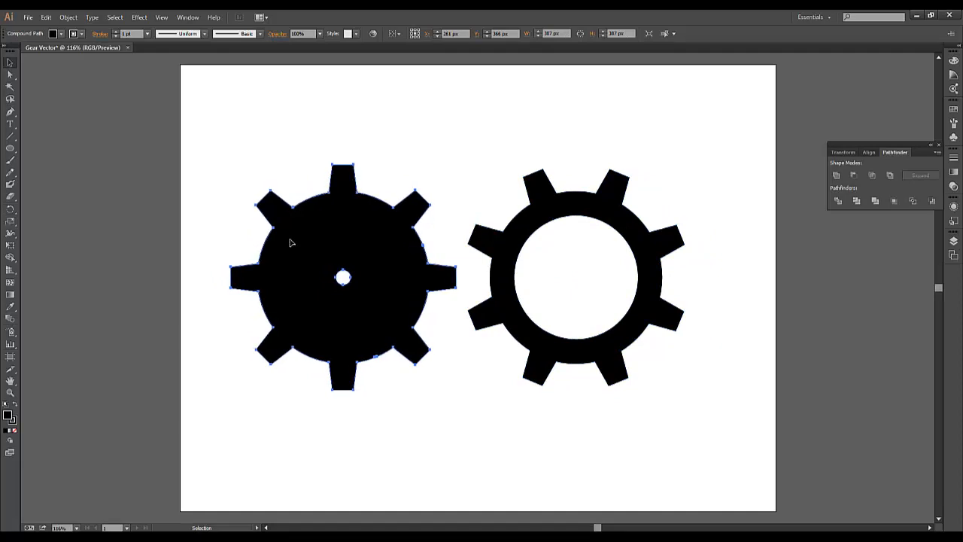
key(Right)
key(Right)
key(Right)
key(Right)
key(Right)
key(Right)
key(Right)
key(Right)
key(Right)
key(Right)
key(Right)
key(Right)
key(Right)
key(Right)
key(Right)
key(Right)
key(Right)
key(Right)
key(Right)
key(Right)
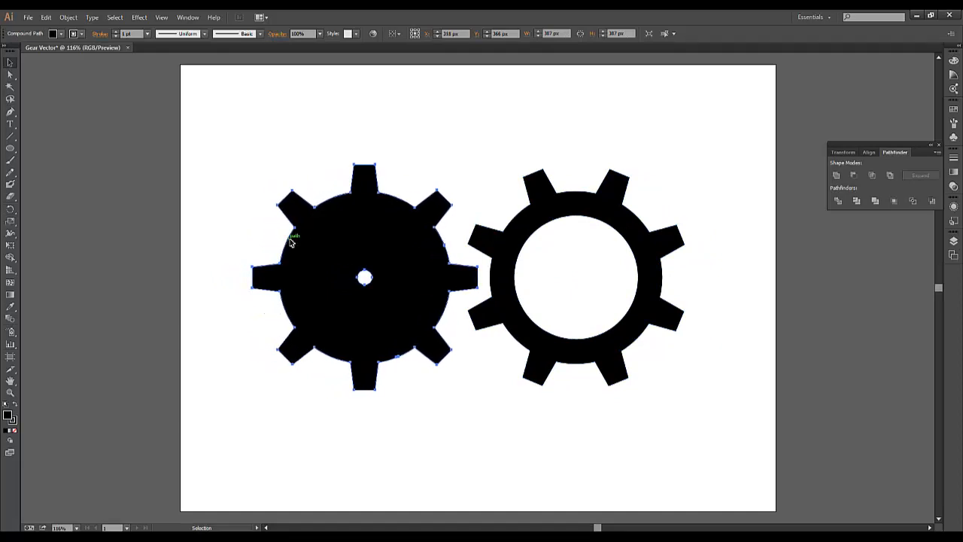
click(316, 121)
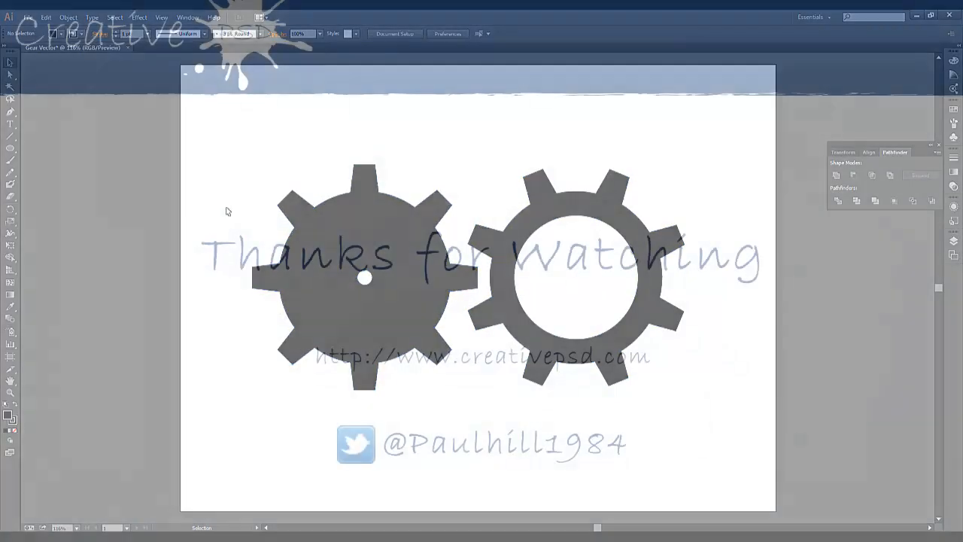